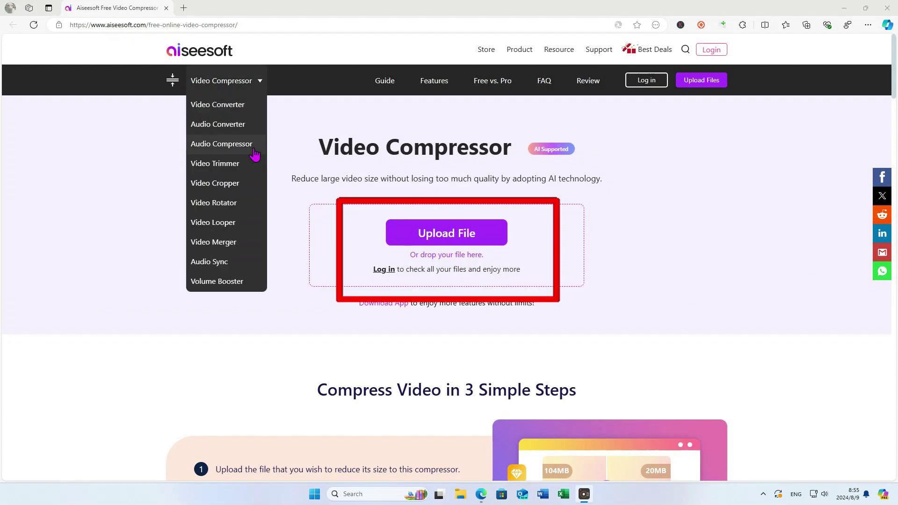
Step: Upload bird-640p, play its preview, and lower the target size to 0.53 MB (43%, 667 kbps)
left_click(499, 242)
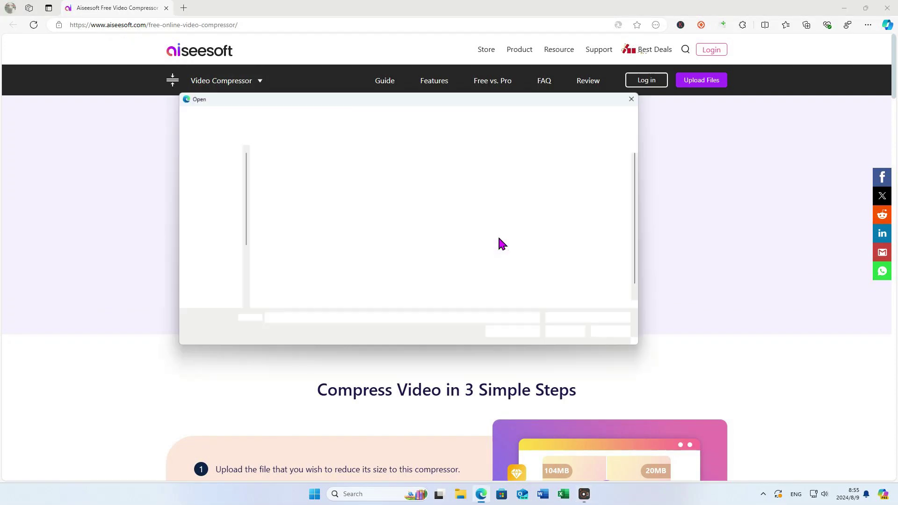
left_click(388, 175)
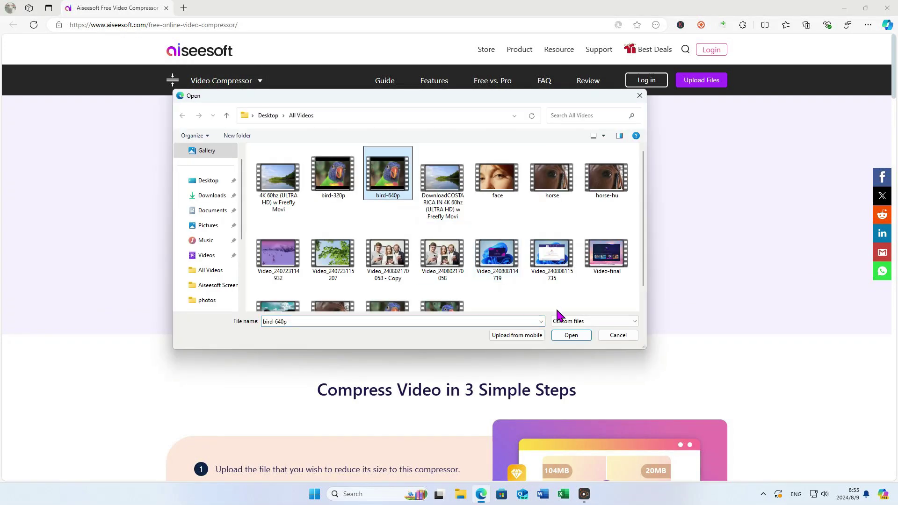
left_click(584, 336)
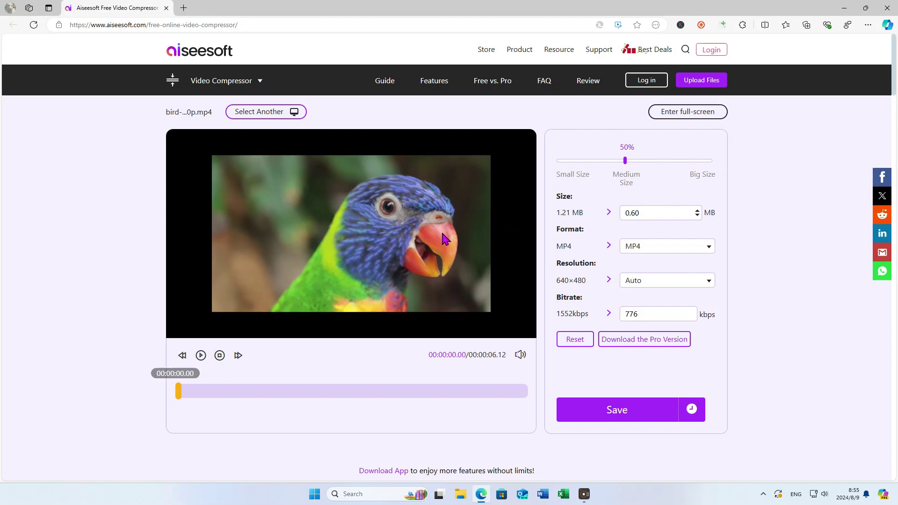
left_click(201, 355)
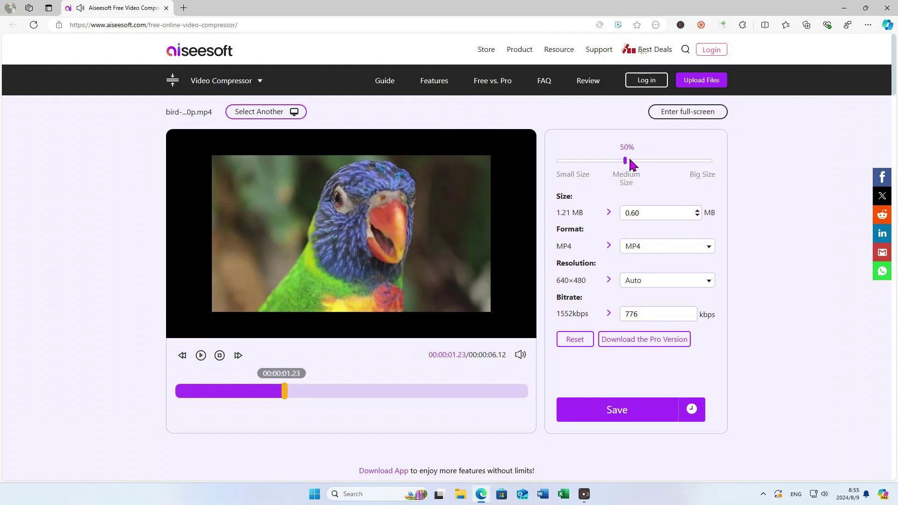
left_click_drag(691, 161, 630, 161)
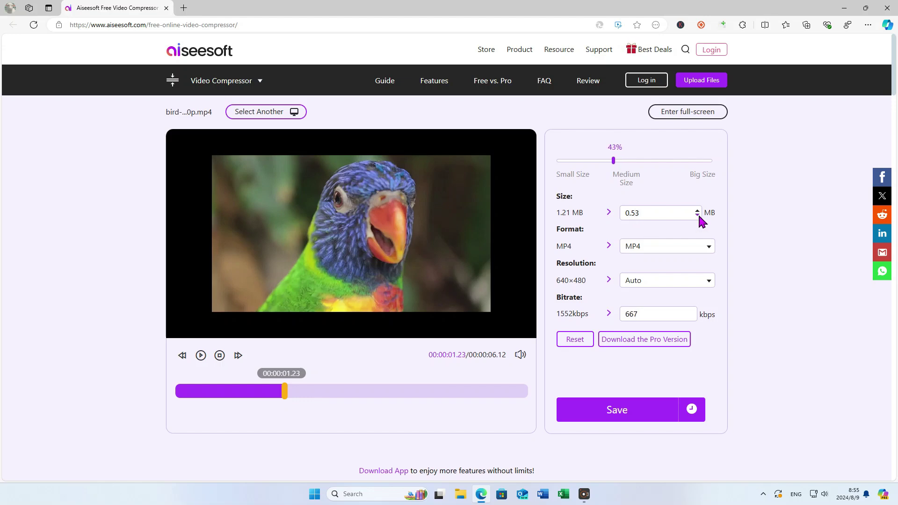
left_click(705, 240)
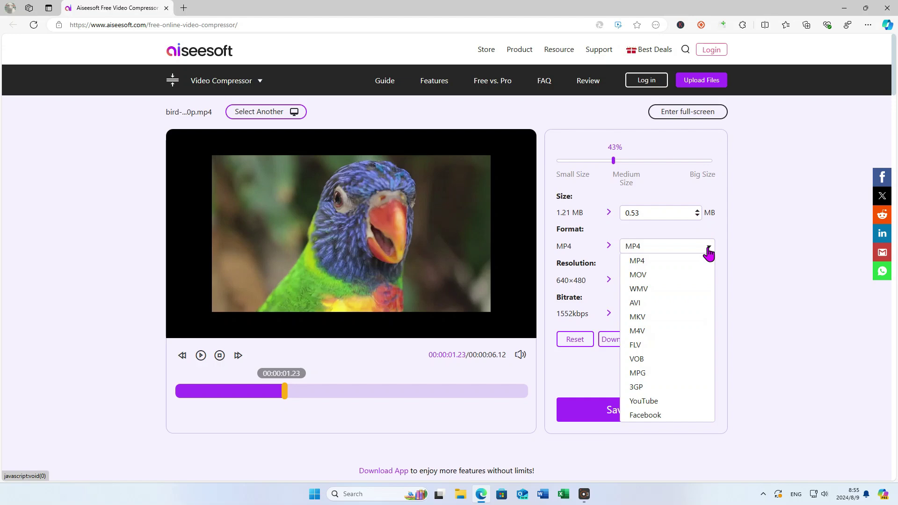
left_click(657, 265)
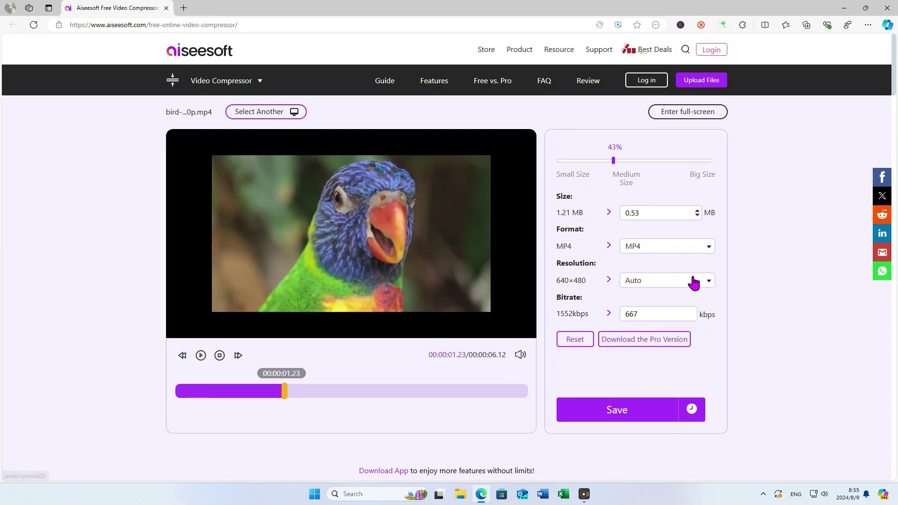
left_click(707, 281)
mouse_move(676, 414)
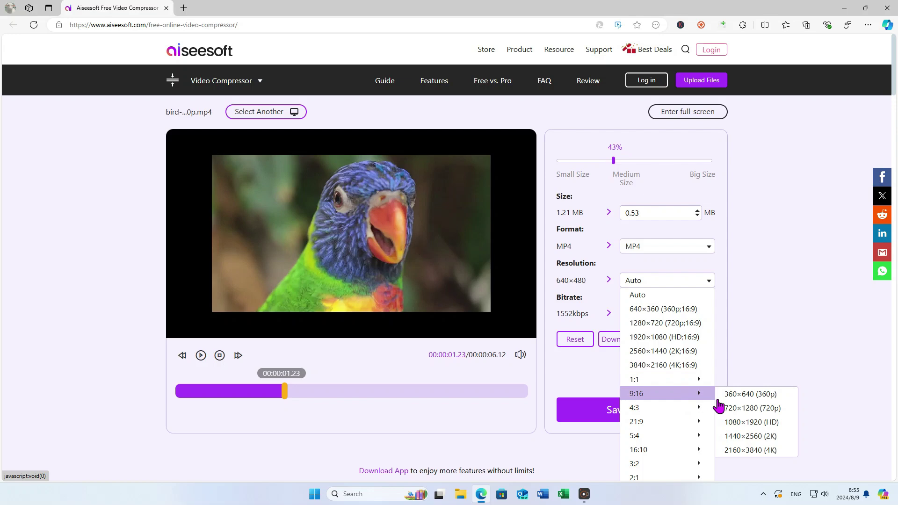
left_click(654, 301)
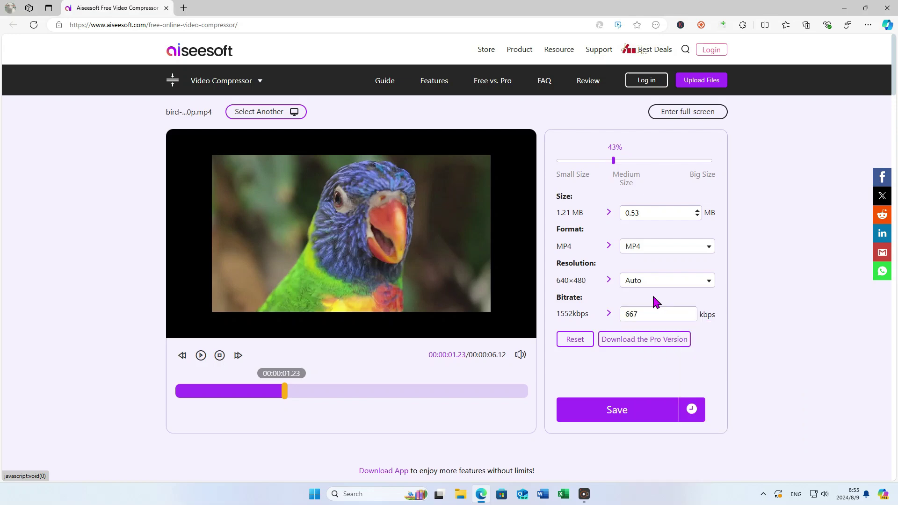
left_click(201, 355)
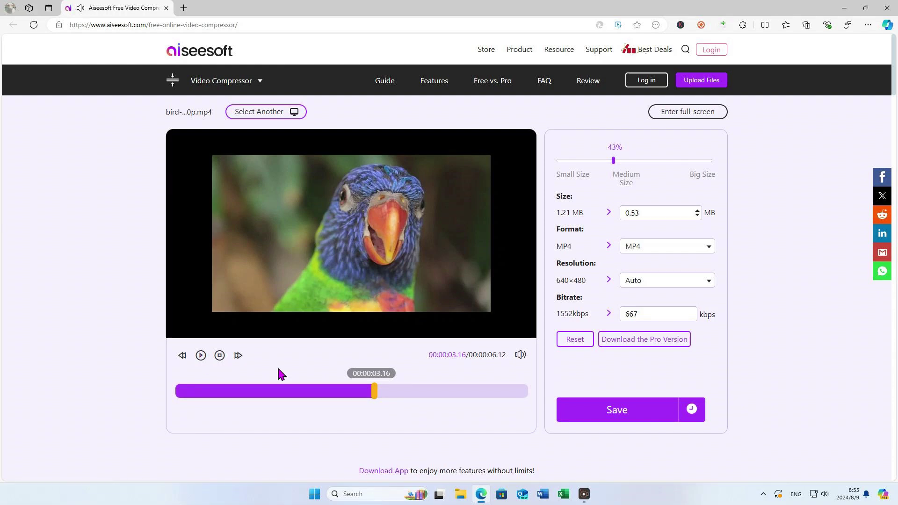
Step: Save the bird video to start compressing it at the 0.53 MB target
left_click(657, 416)
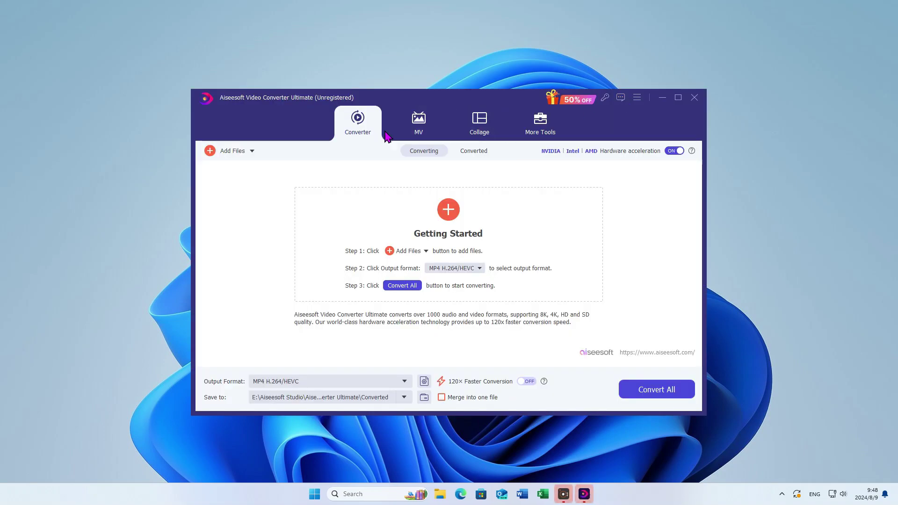
Step: Open Video Compressor from the More Tools list
left_click(545, 132)
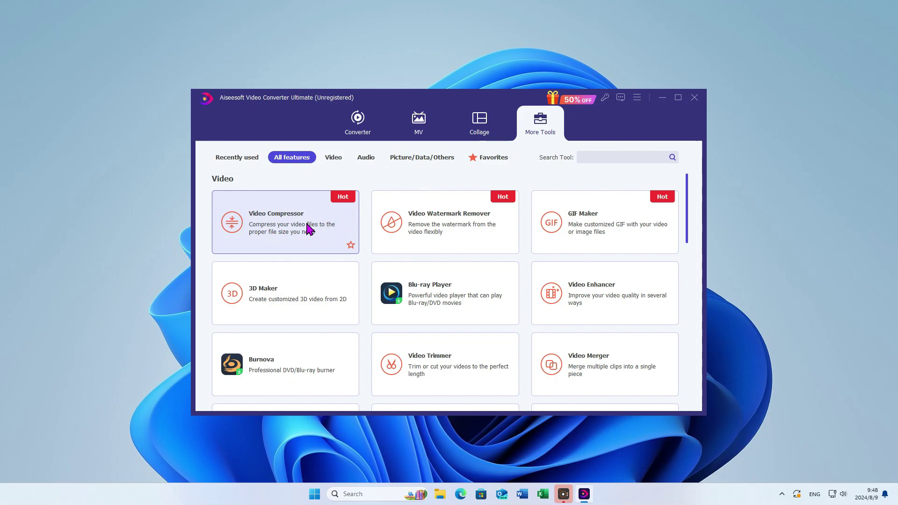
left_click(322, 236)
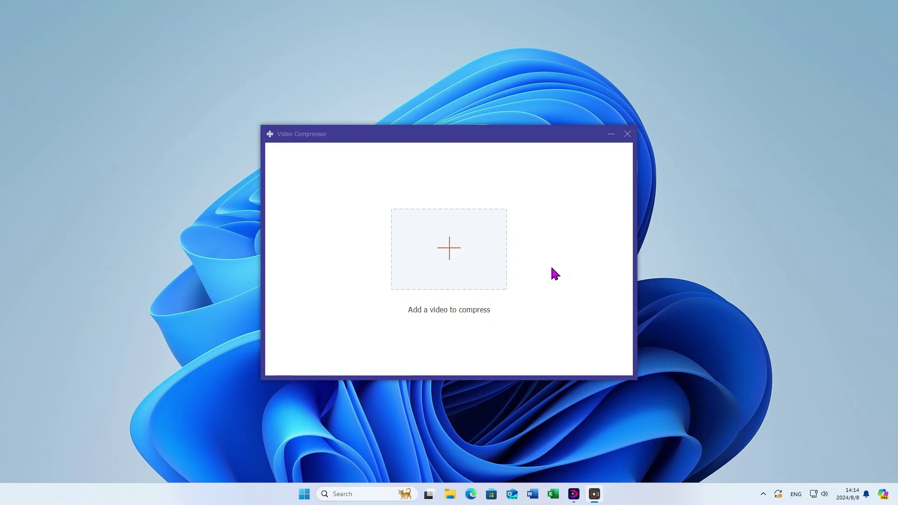
Step: Load the '4K 60hz (ULTRA HD) w Freefly Movi' video into the compressor
left_click(456, 248)
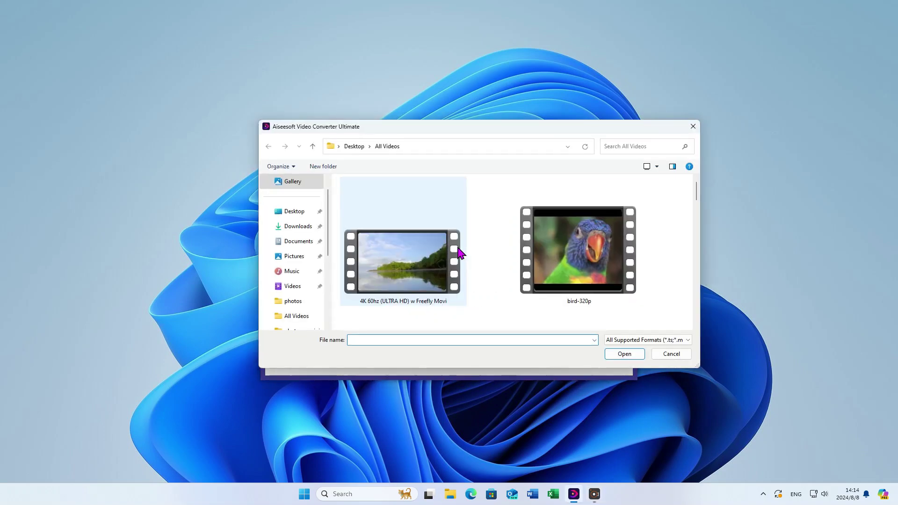
left_click(458, 249)
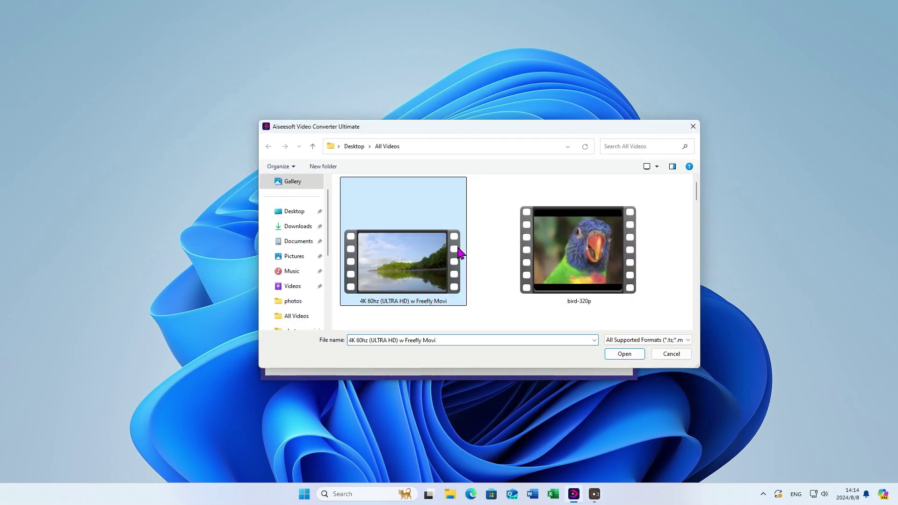
left_click(625, 354)
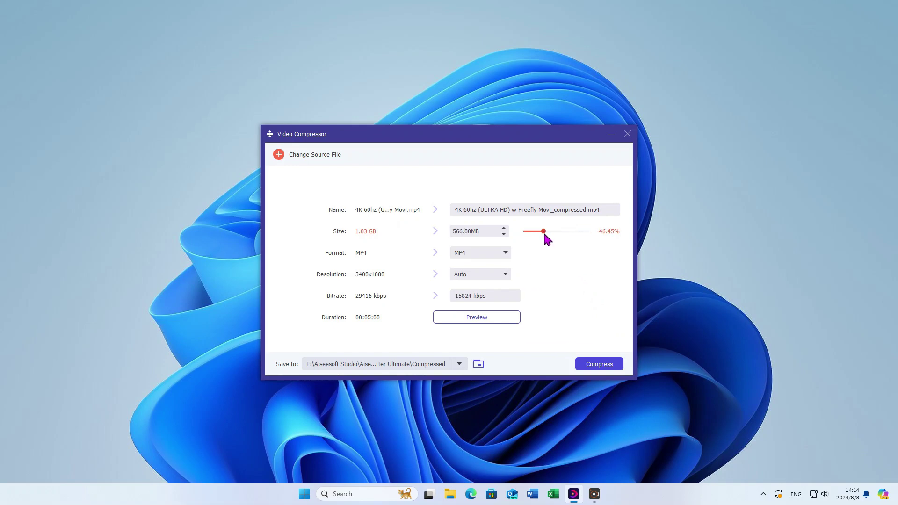
Step: Reduce the target size to 391.39MB, keeping MP4 format and Auto resolution
left_click_drag(530, 235, 527, 236)
left_click(505, 253)
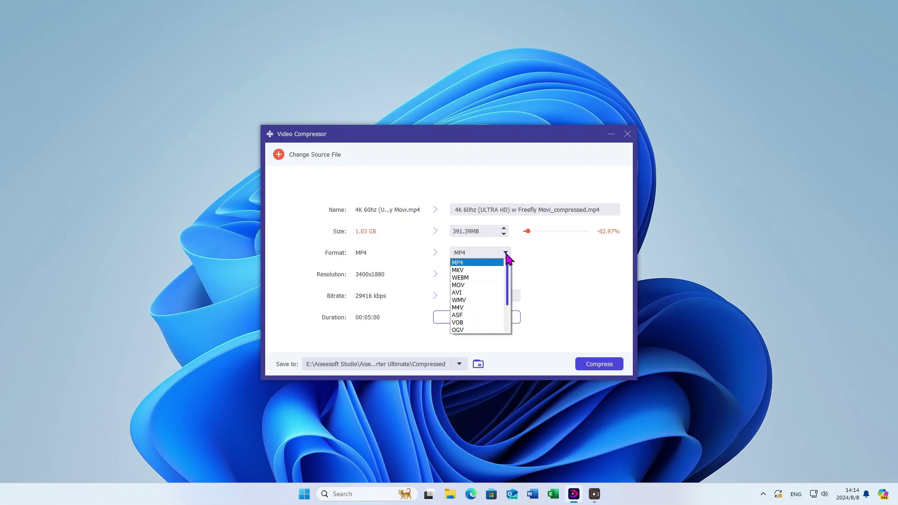
left_click(506, 253)
left_click(505, 274)
left_click(505, 275)
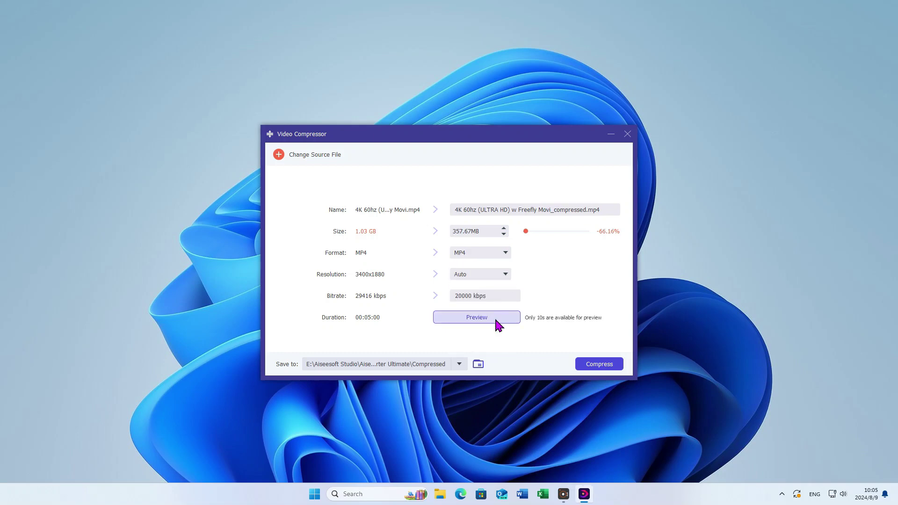
Step: Preview the compressed 4K video, then compress it to about 378.50MB on the free trial
left_click(494, 316)
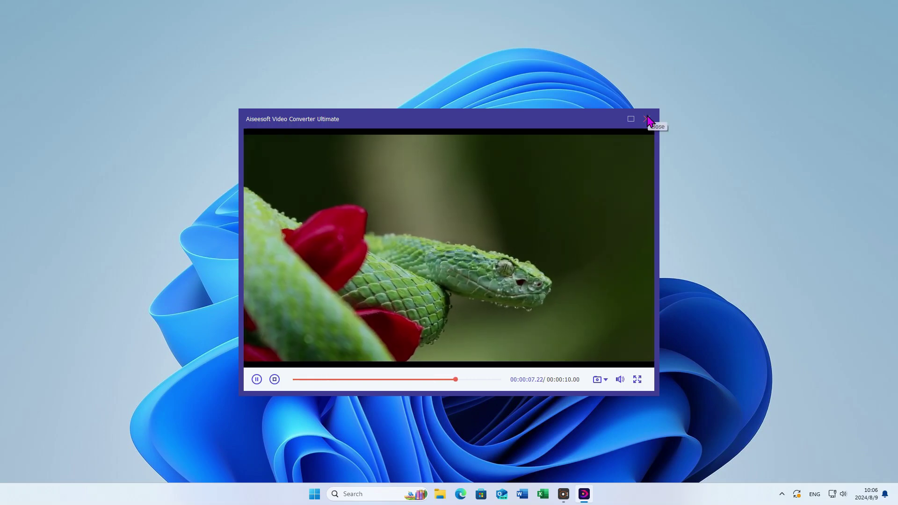
left_click(648, 120)
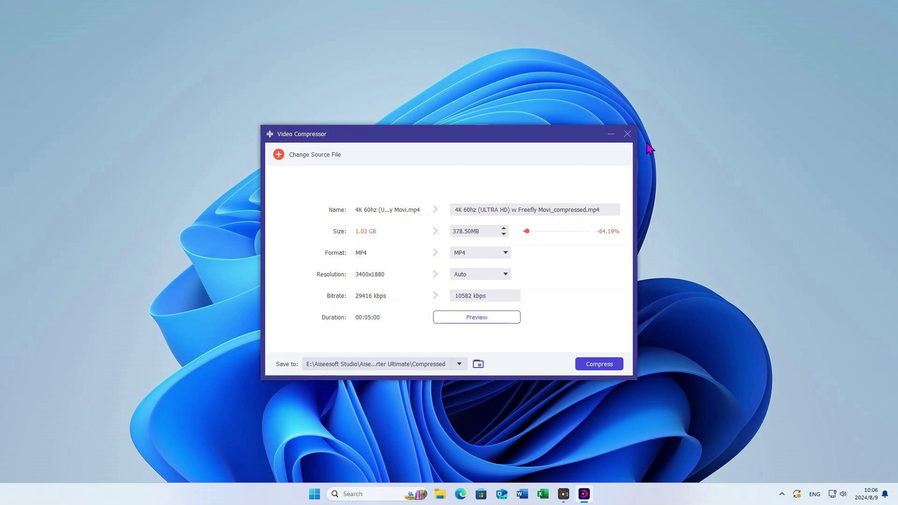
left_click(618, 367)
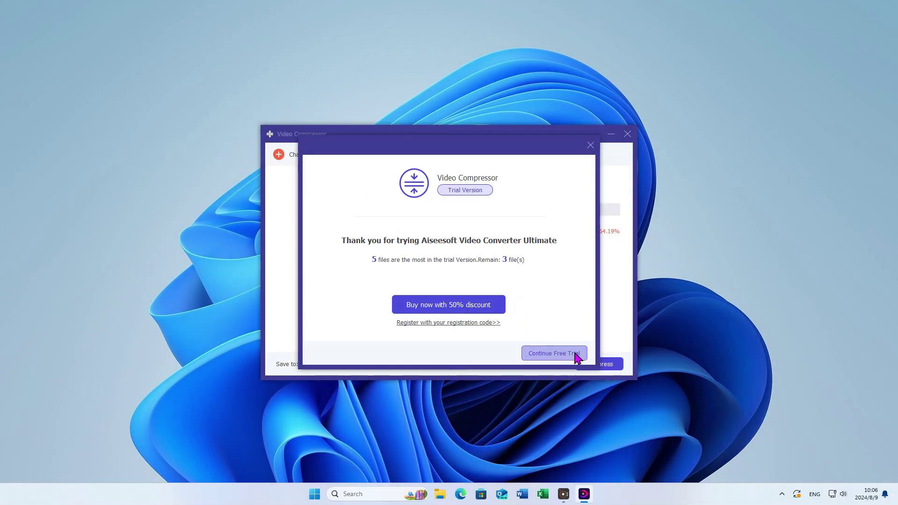
left_click(574, 356)
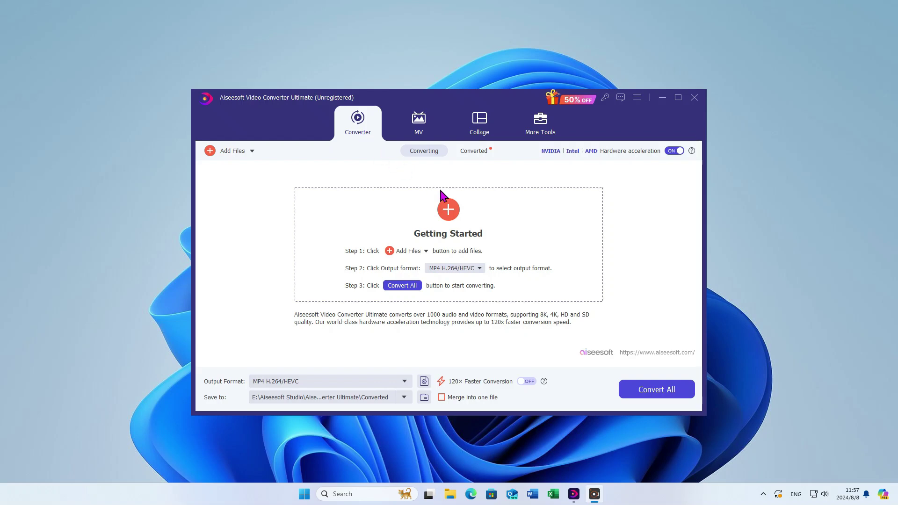
Step: Add the 4K 60hz video to the converter list
left_click(451, 213)
left_click(365, 220)
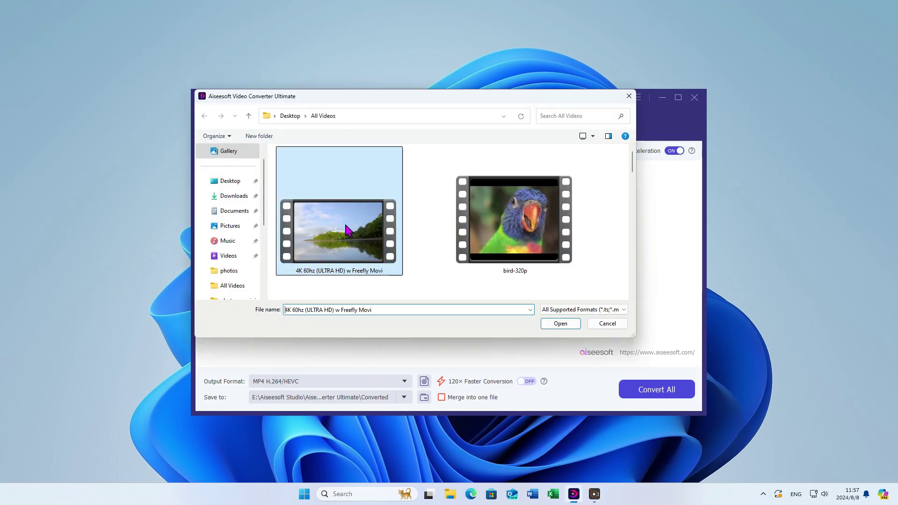
left_click(569, 326)
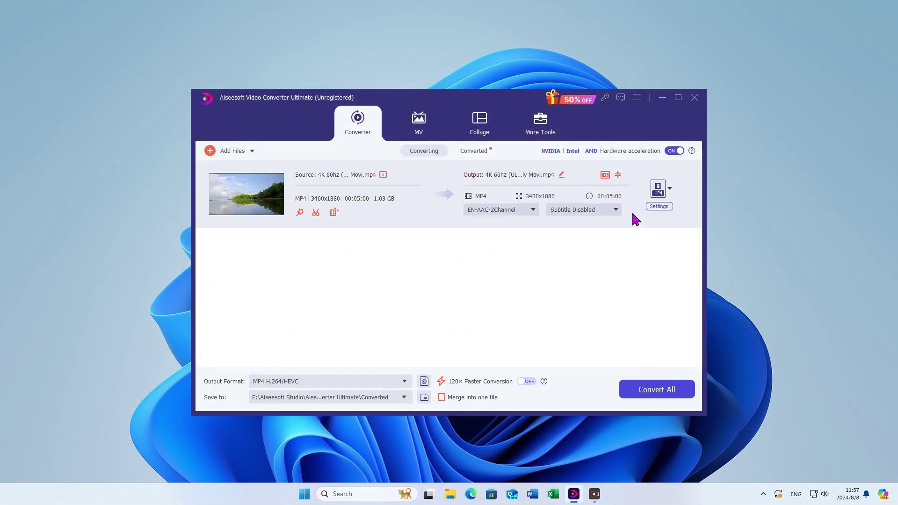
Step: Save the output's compression at -52.21%, a 505.09MB target
left_click(618, 175)
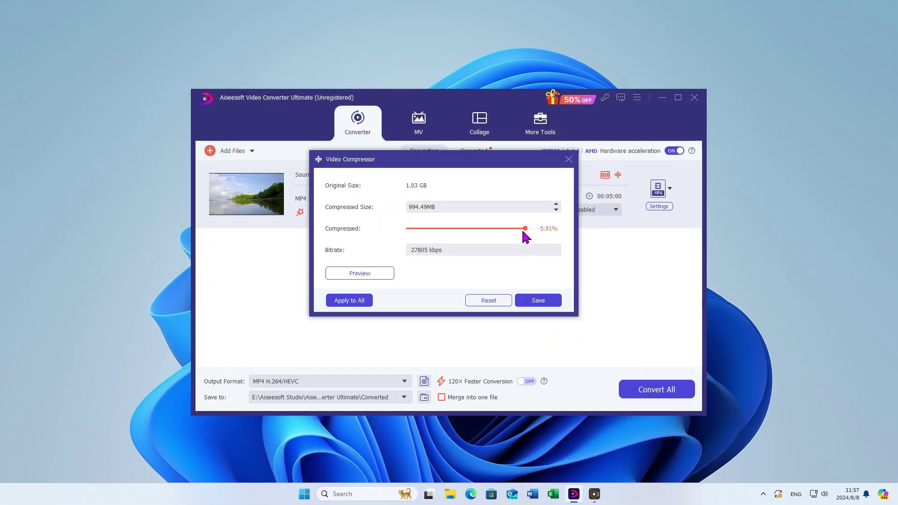
left_click_drag(532, 233, 461, 230)
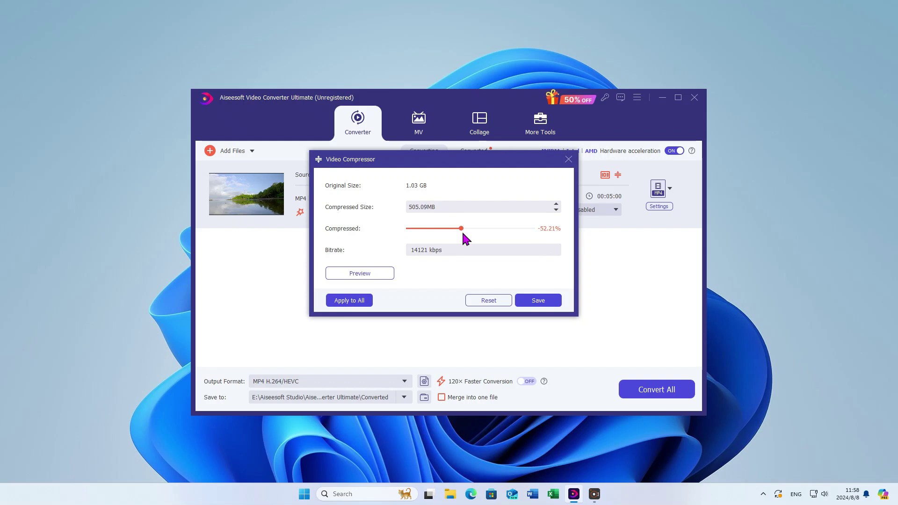
left_click(546, 301)
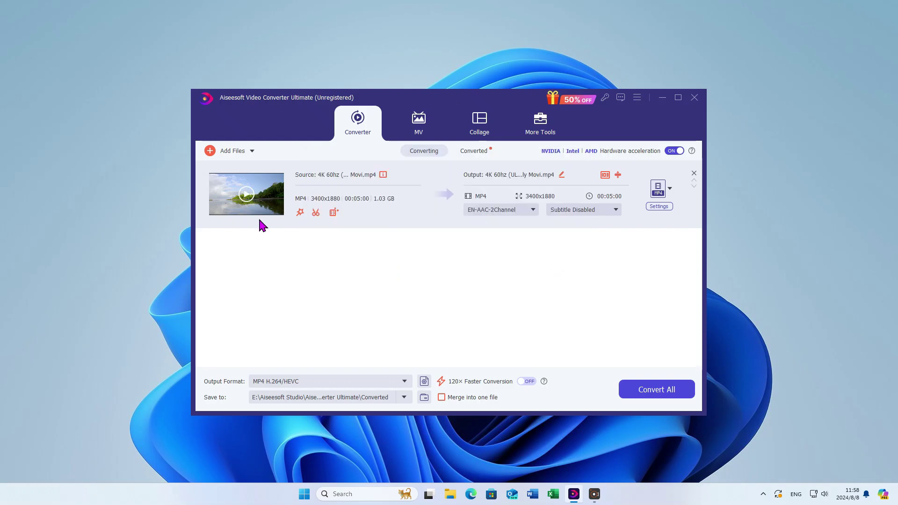
left_click(301, 214)
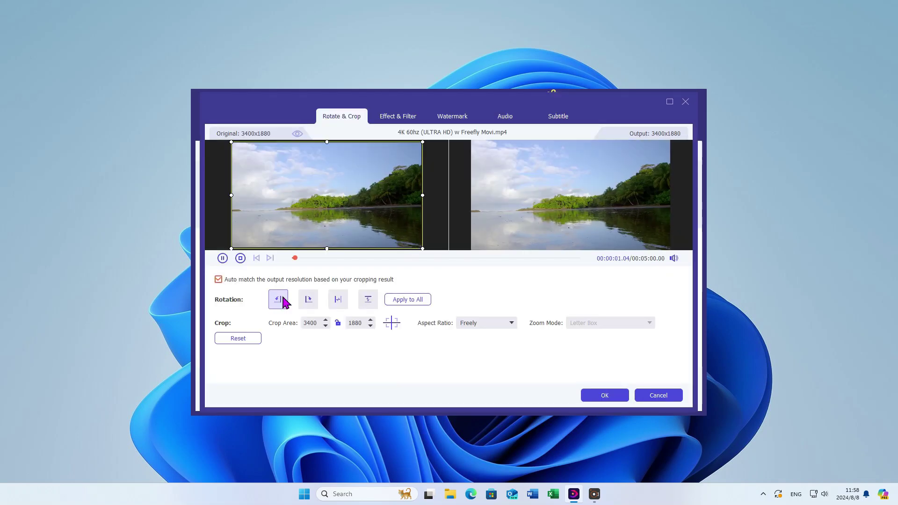
left_click(397, 116)
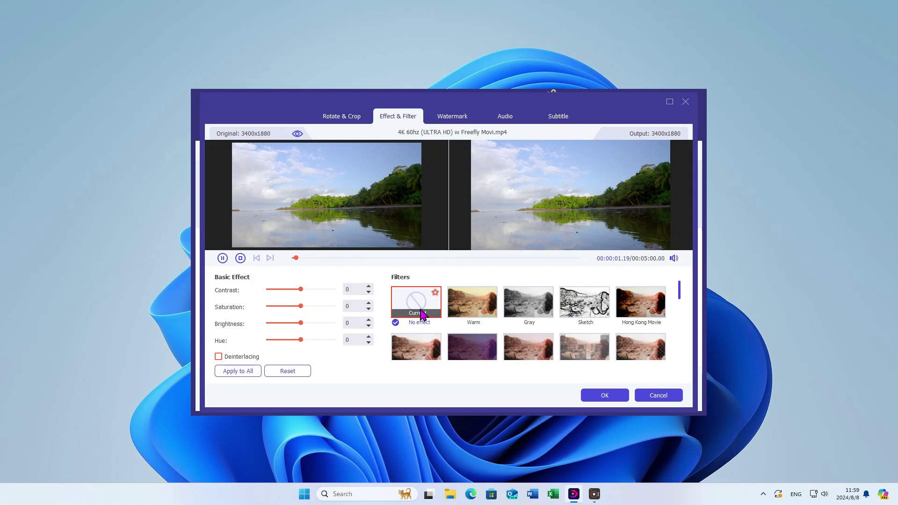
key("Escape")
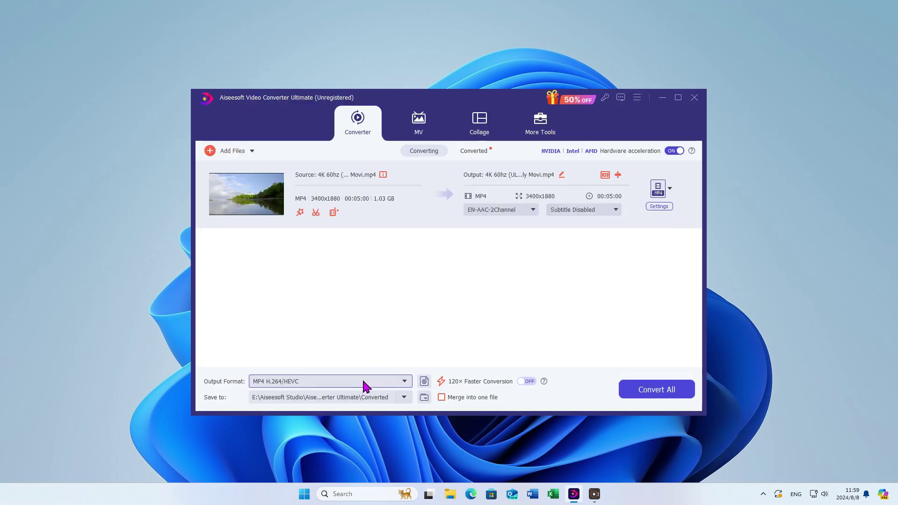
Step: Convert All the 4K video, continuing past the trial reminder
left_click(684, 398)
left_click(567, 351)
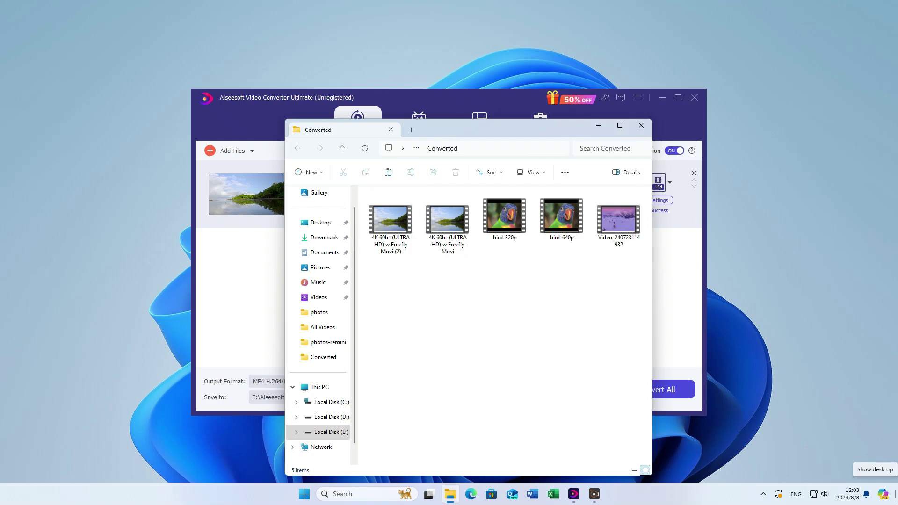
Step: Select the converted 4K 60hz (2) file to confirm it is 496 MB
left_click(400, 229)
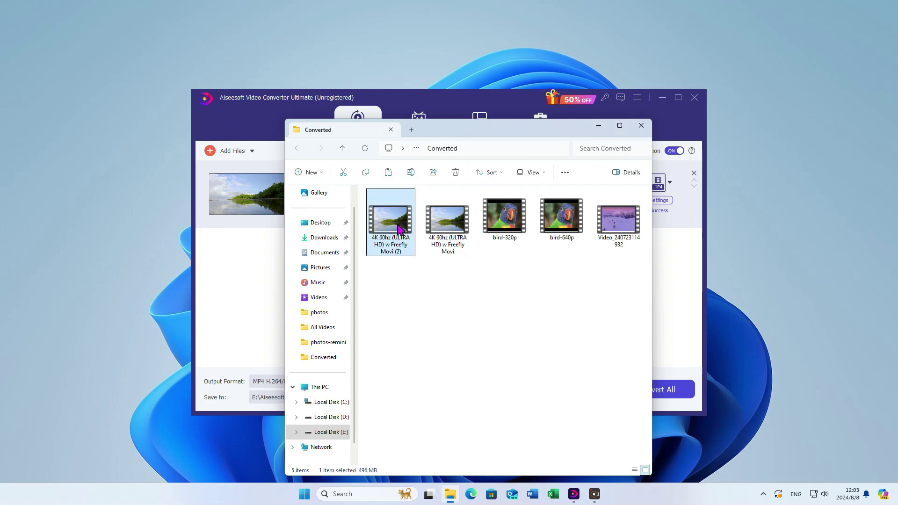